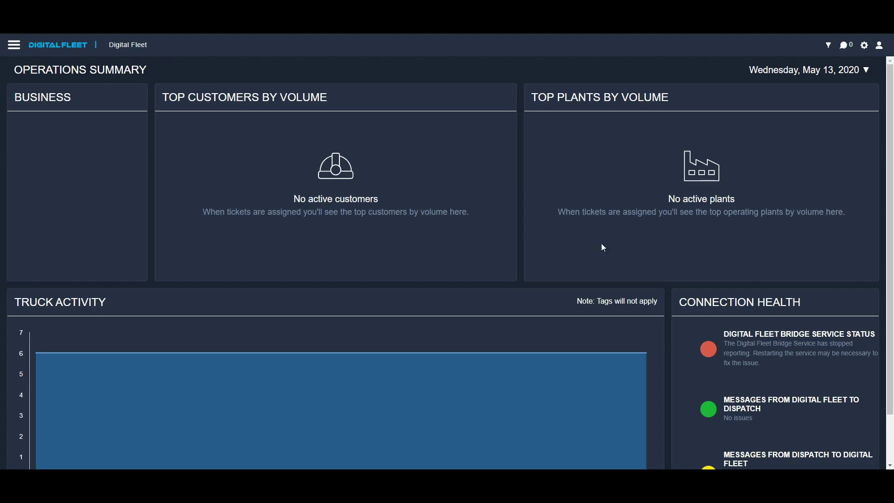
Go from the operations dashboard to the DVIR reports via the navigation menu
left_click(14, 46)
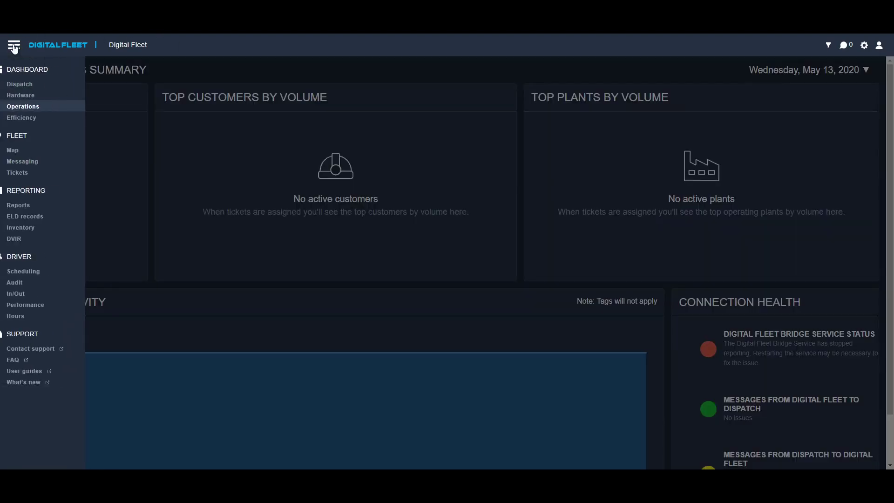
left_click(31, 240)
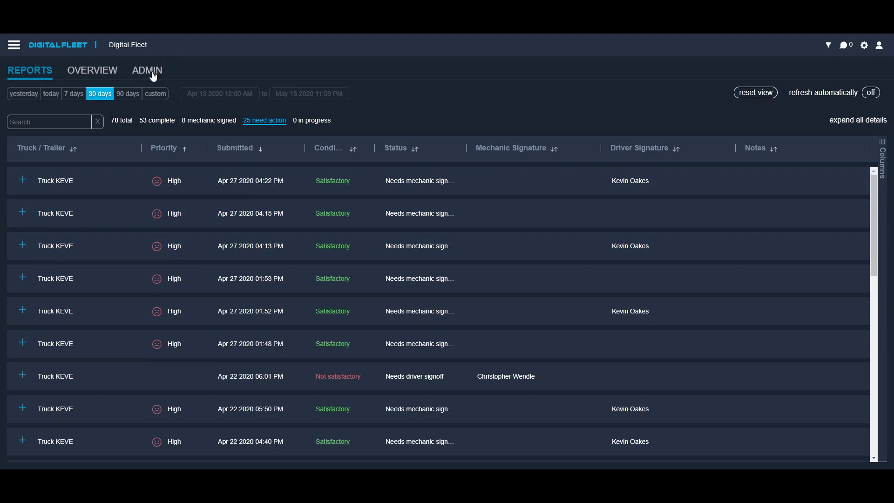
Switch to the DVIR admin settings listing the 76 components
left_click(148, 70)
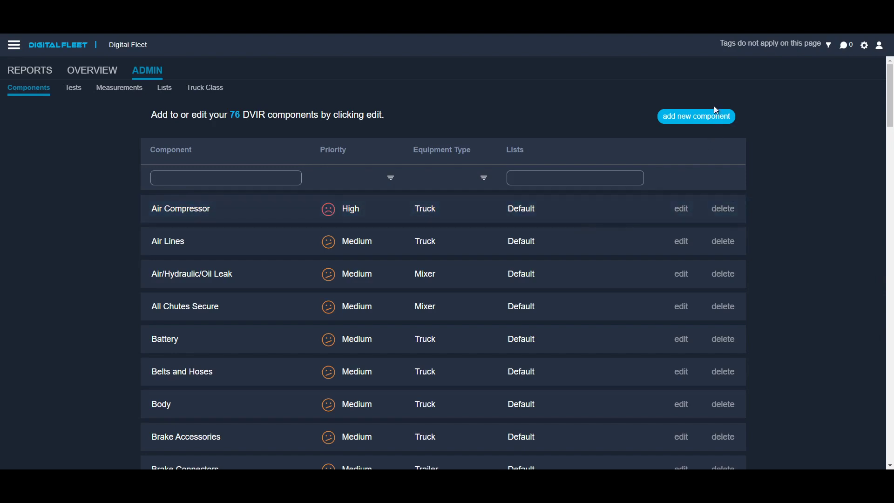
left_click(226, 202)
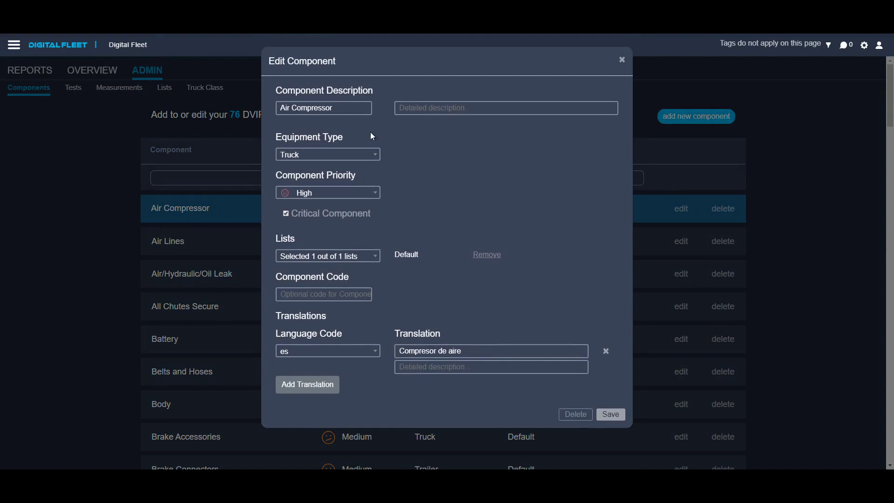
triple_click(342, 107)
left_click(436, 107)
left_click(378, 154)
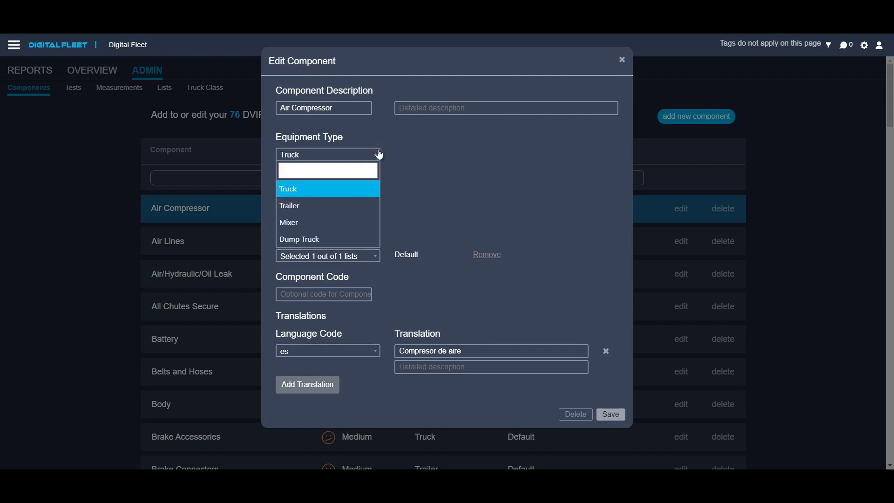
left_click(467, 139)
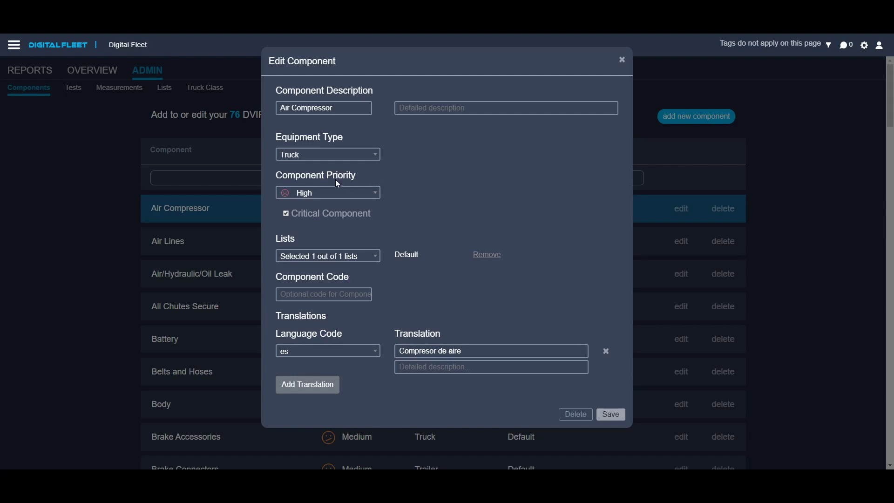
left_click(374, 194)
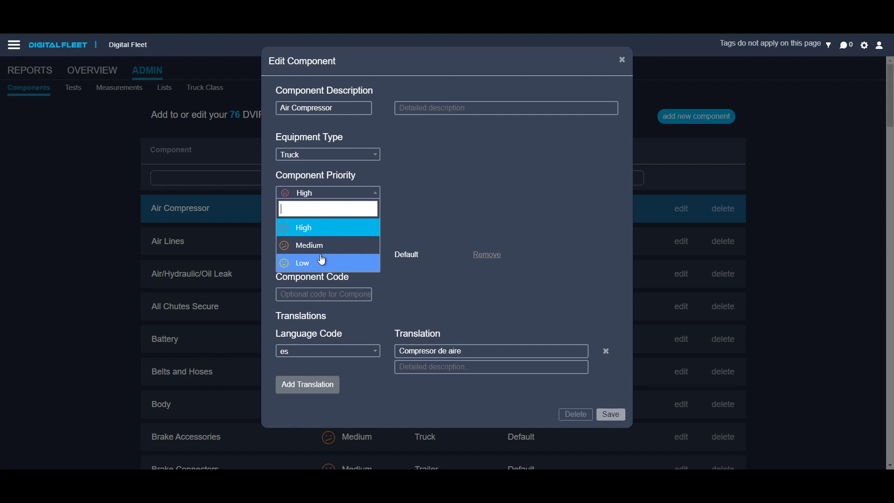
left_click(501, 186)
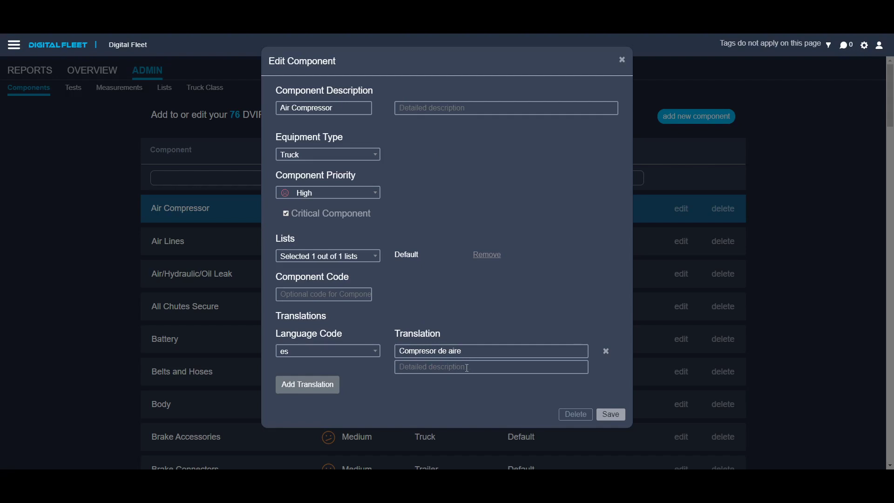
left_click(797, 267)
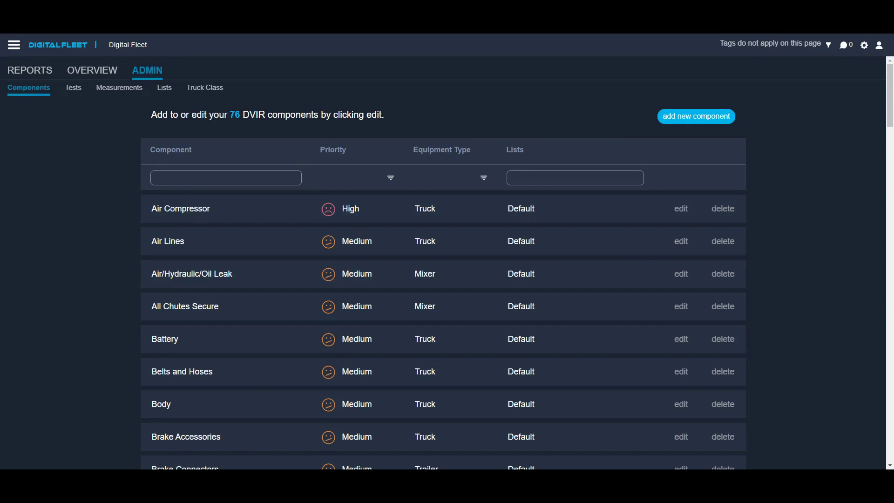
Create a DF Tablet component (Samsung Tab A) for trucks at High priority on the Default list
left_click(672, 119)
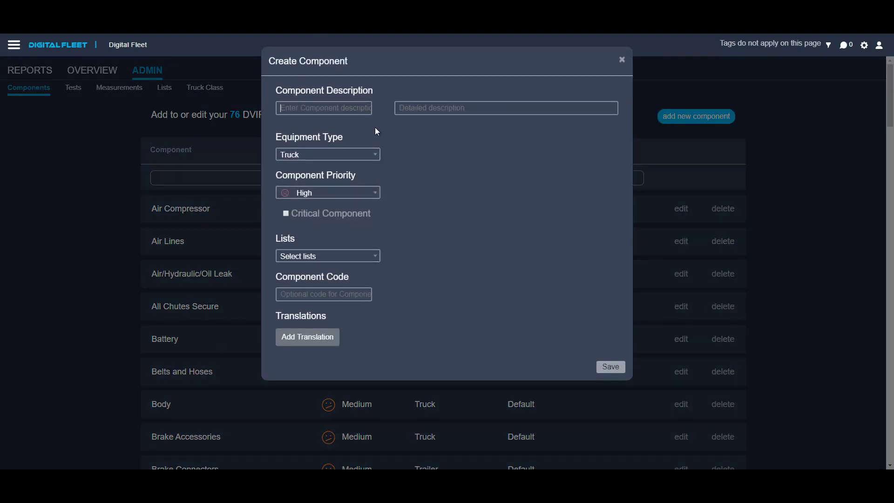
type("DF Tablet")
type("Samsung Tab A")
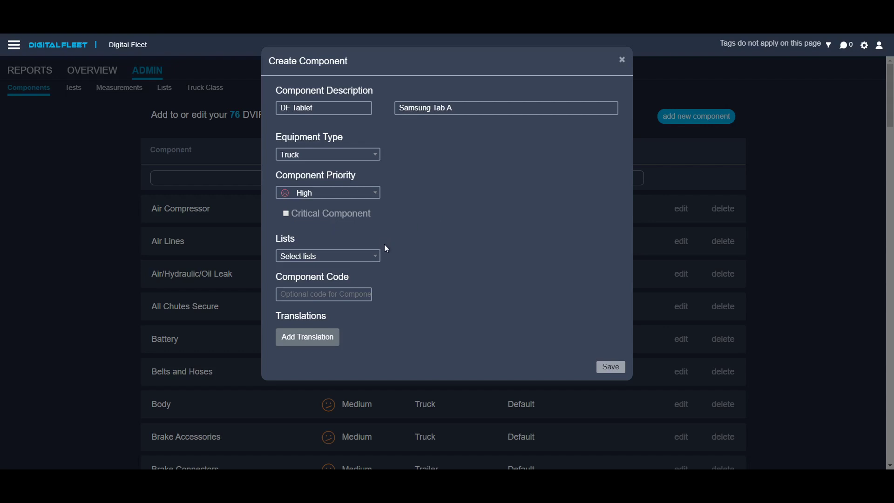
left_click(373, 257)
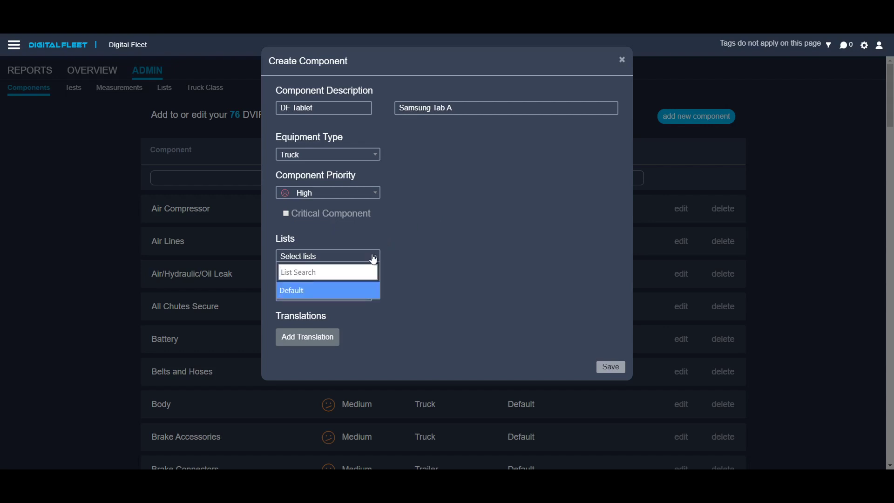
left_click(297, 293)
left_click(288, 223)
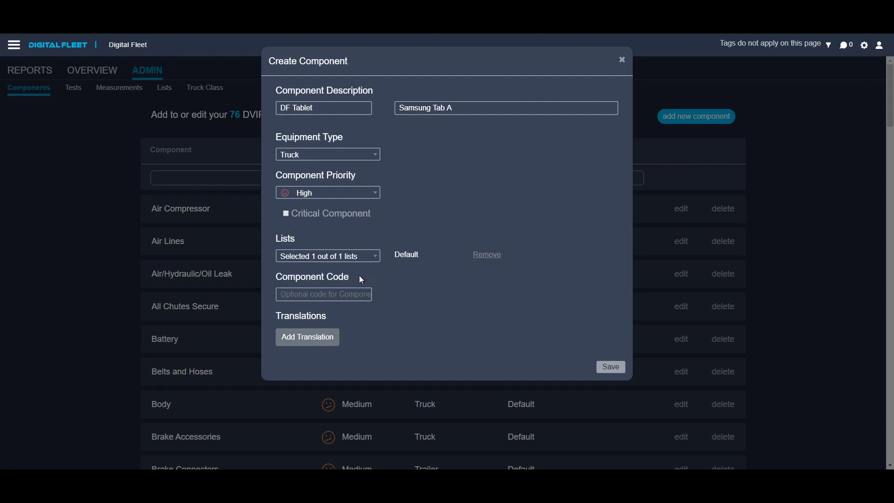
Save the DF Tablet component and move to the five DVIR tests
left_click(614, 367)
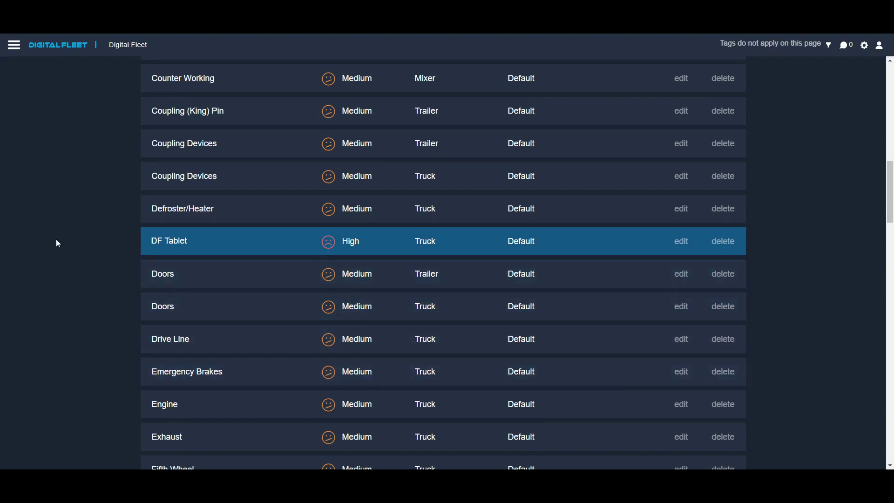
scroll(62, 235, "up", 1)
scroll(71, 236, "up", 10)
left_click(79, 90)
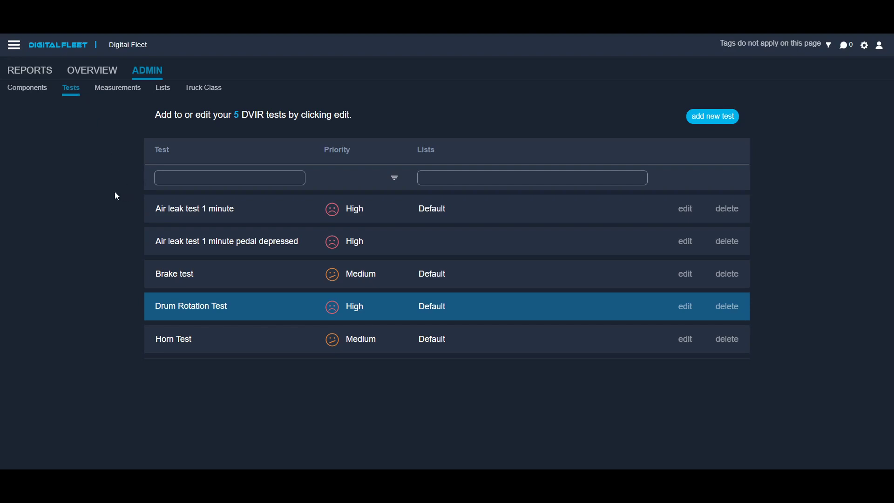
left_click(148, 252)
left_click(175, 299)
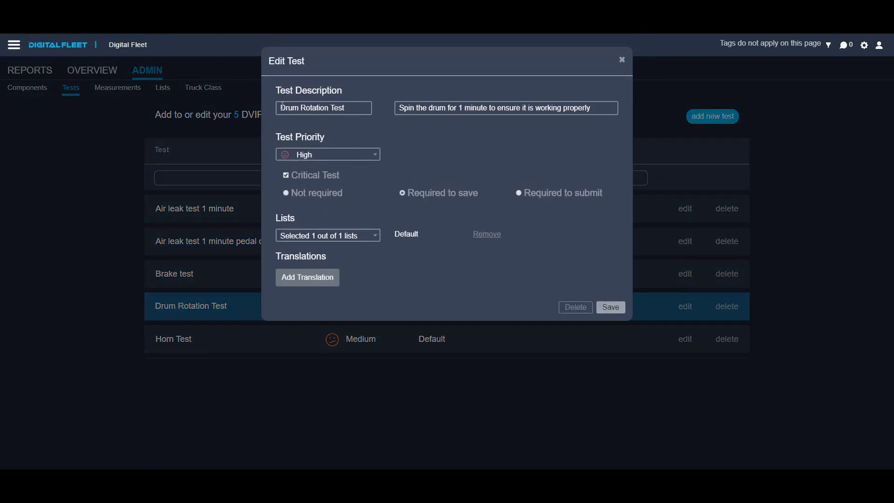
left_click_drag(281, 107, 600, 121)
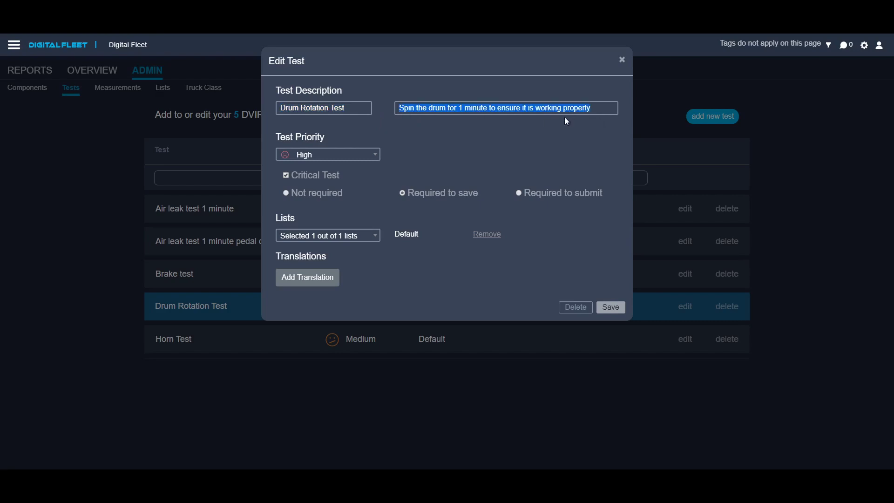
left_click(373, 154)
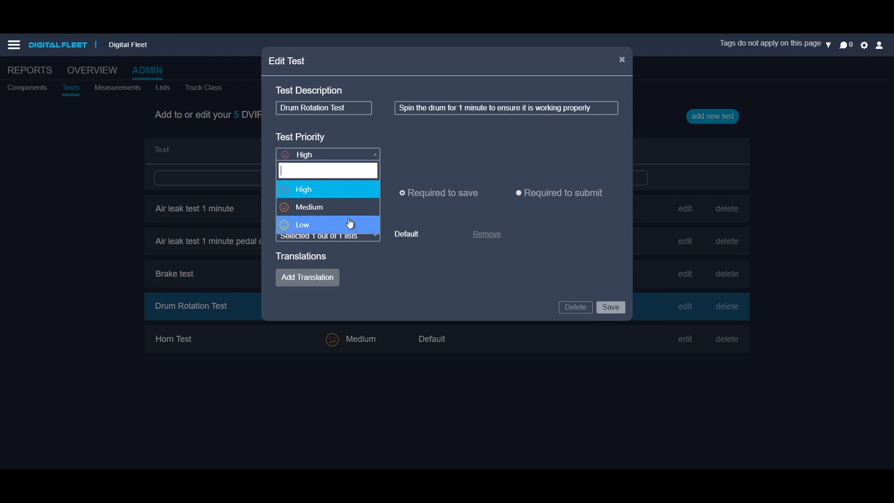
left_click(428, 162)
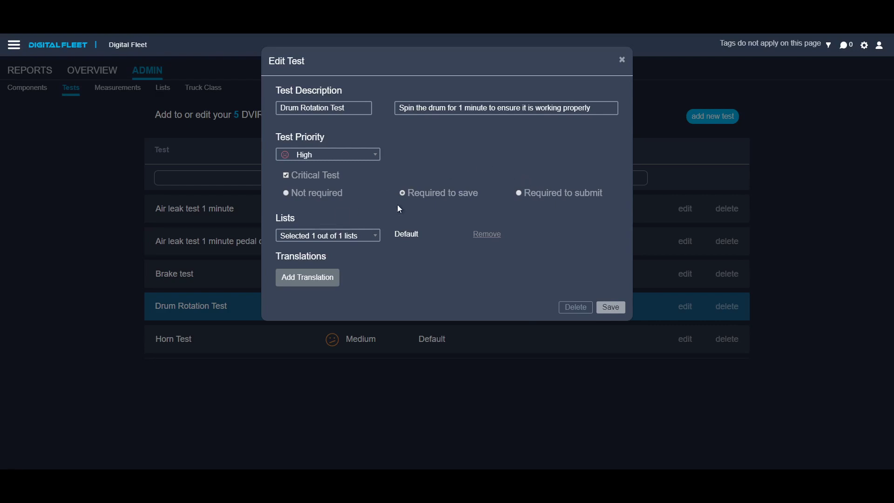
left_click(664, 107)
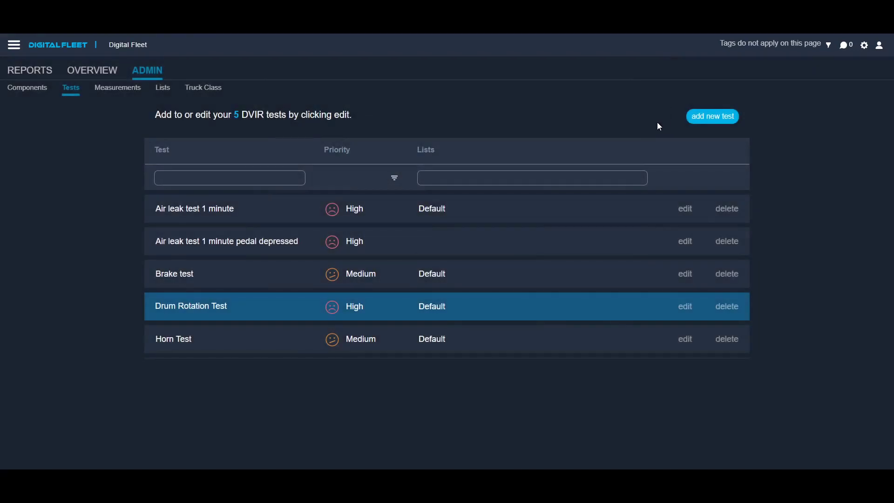
Cancel a new test draft and move to the five DVIR measurements
left_click(712, 118)
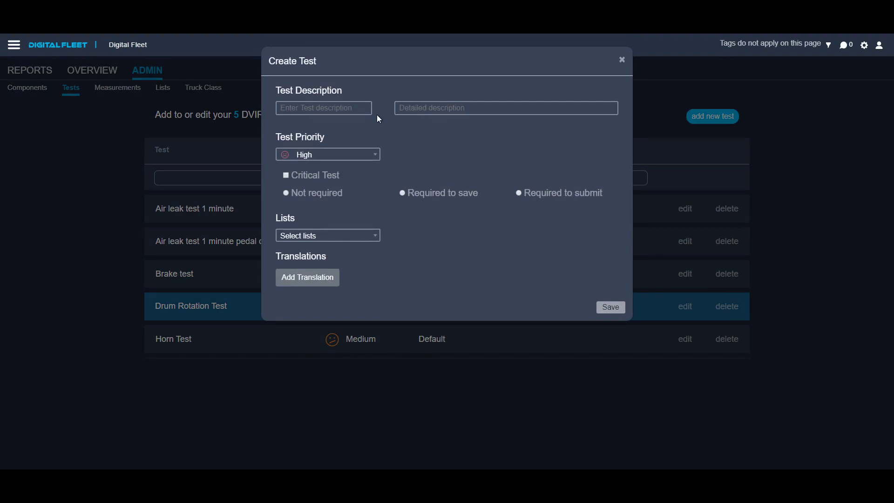
left_click(818, 168)
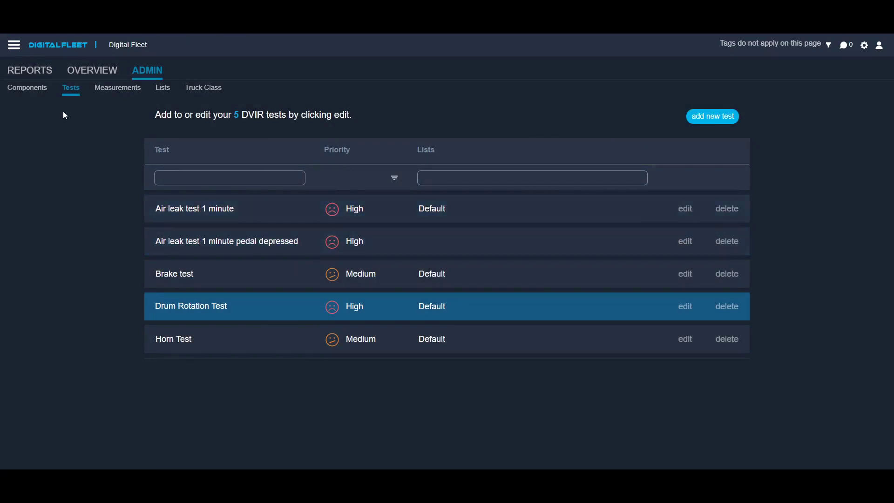
left_click(126, 90)
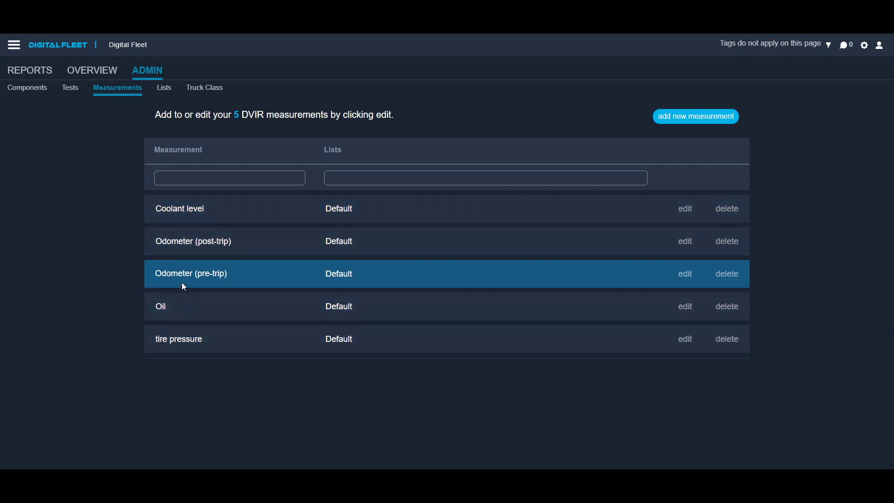
left_click(197, 278)
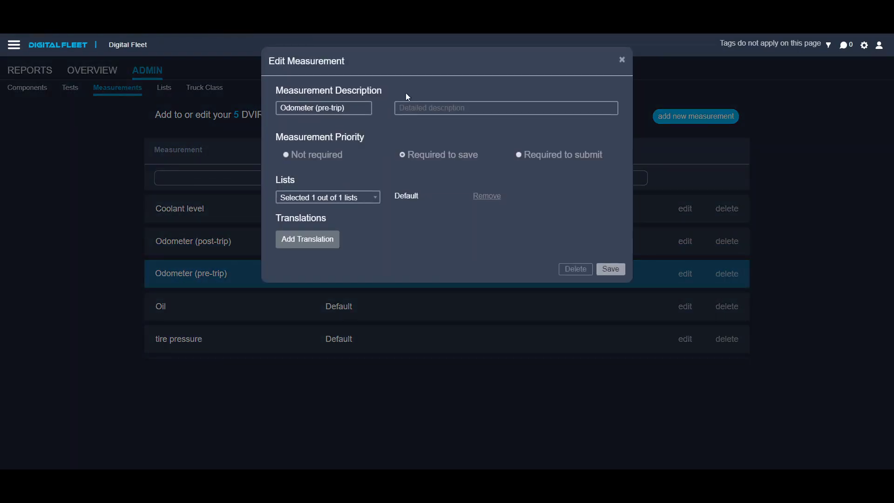
left_click_drag(281, 104, 356, 113)
left_click(416, 104)
left_click(820, 152)
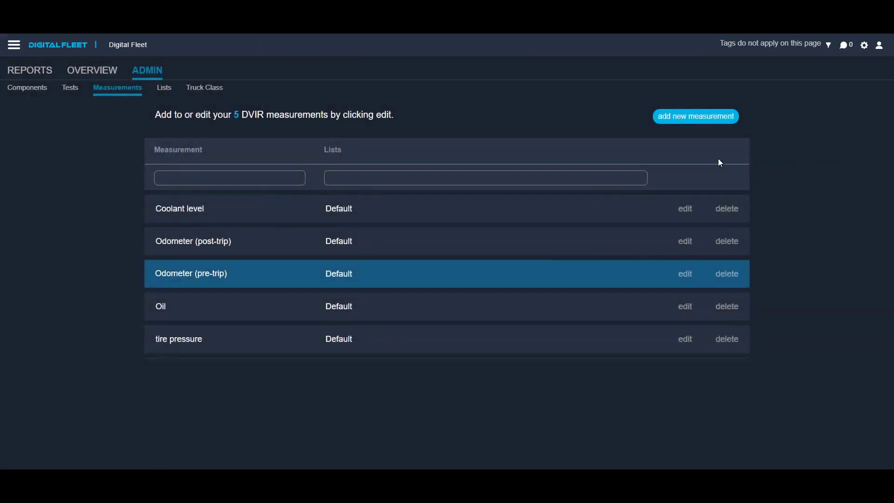
left_click(689, 118)
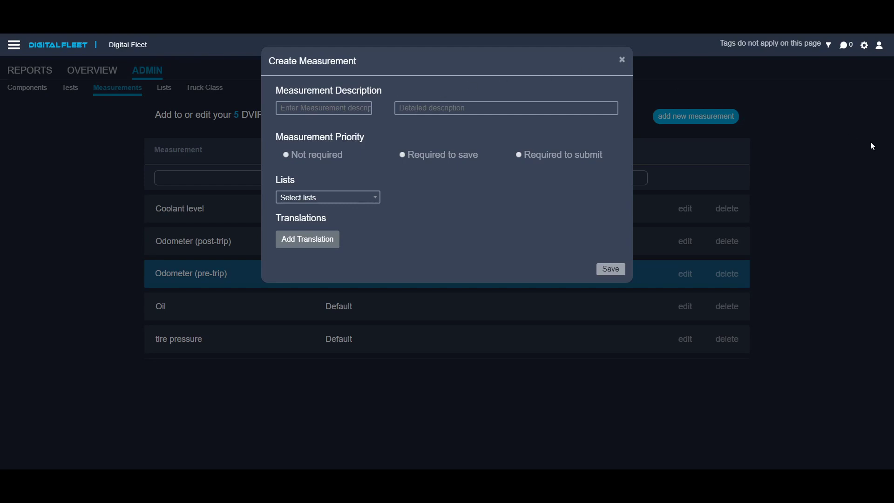
left_click(833, 161)
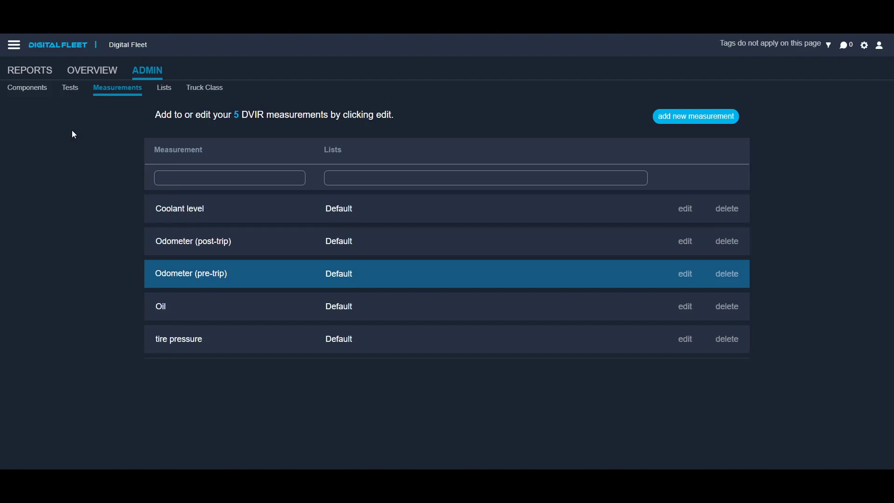
View the Default list's components, tests, measurements and truck classes
left_click(170, 92)
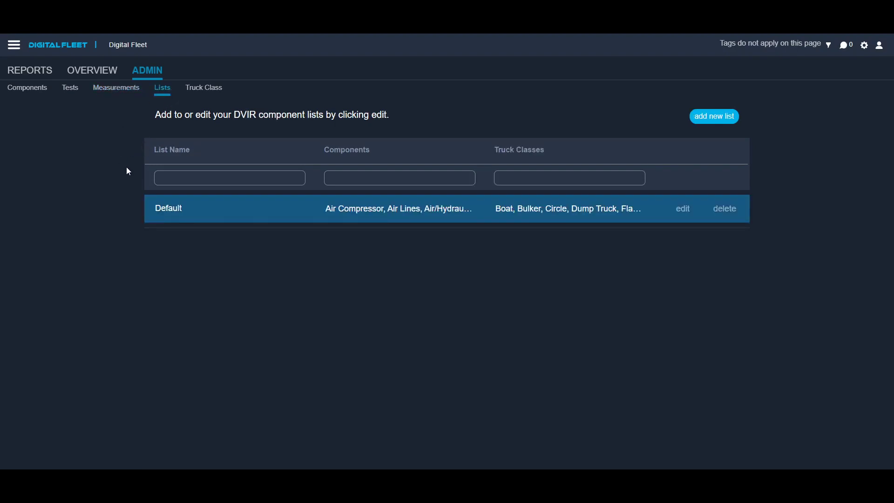
left_click(174, 206)
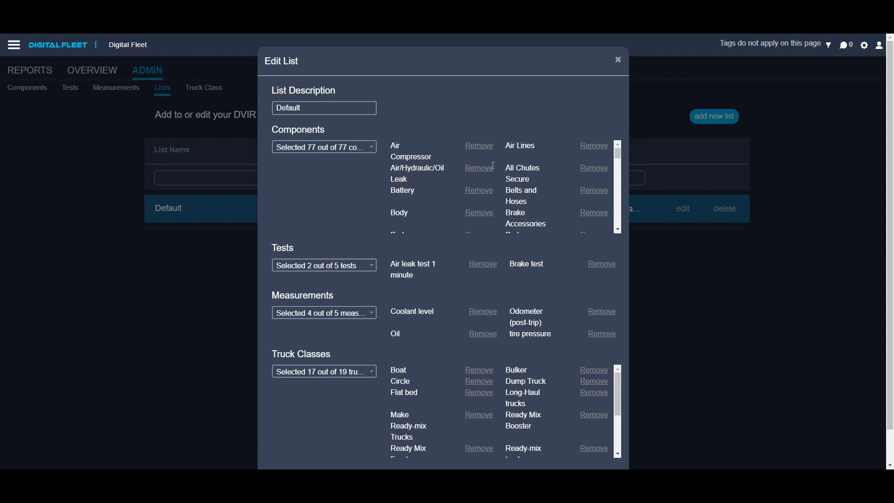
scroll(419, 179, "down", 2)
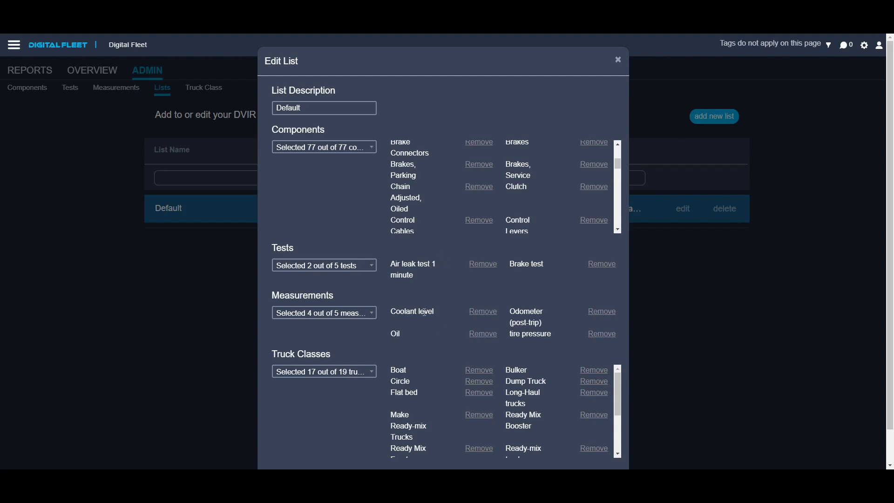
scroll(441, 205, "up", 2)
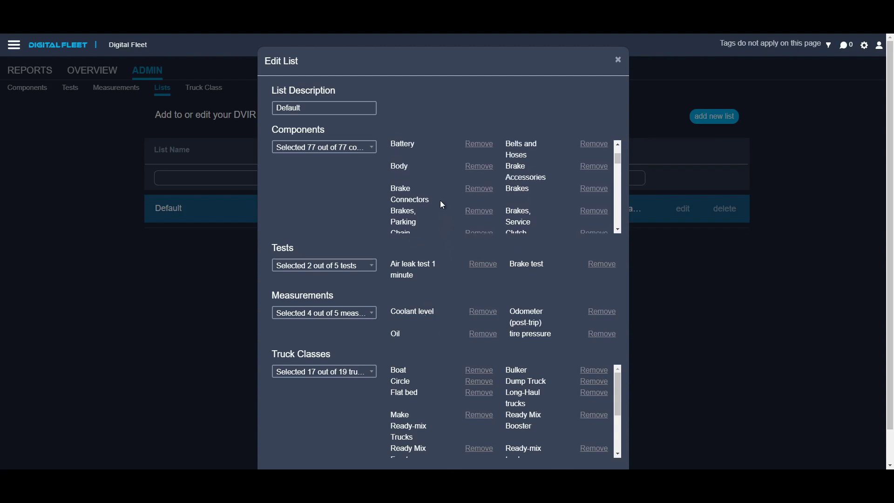
scroll(436, 154, "up", 2)
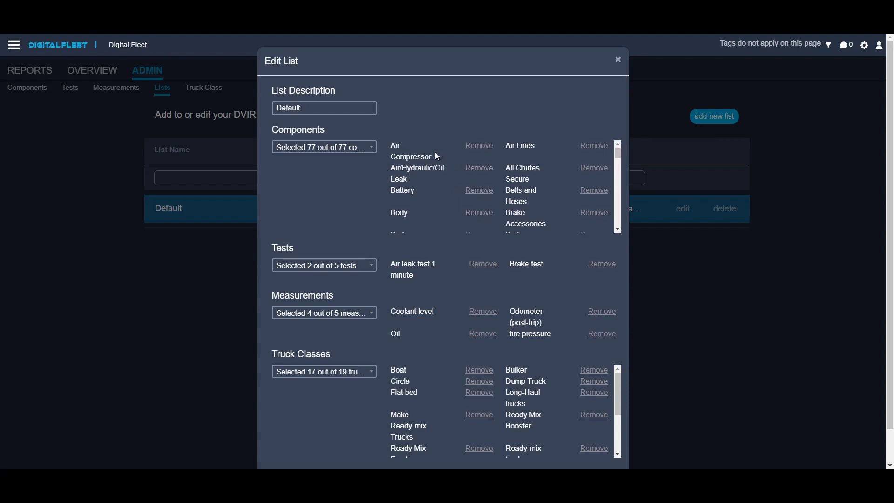
scroll(435, 152, "down", 2)
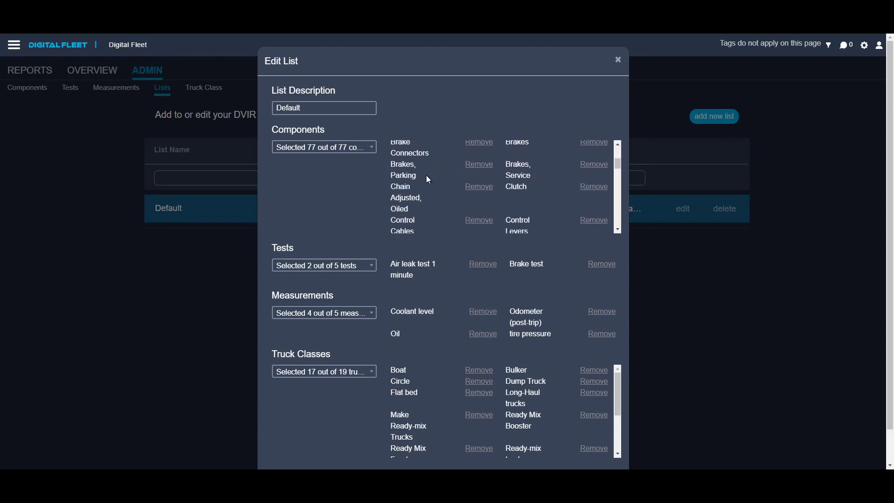
Close the Default list and start a new list named 'Service Vehicles'
left_click(700, 253)
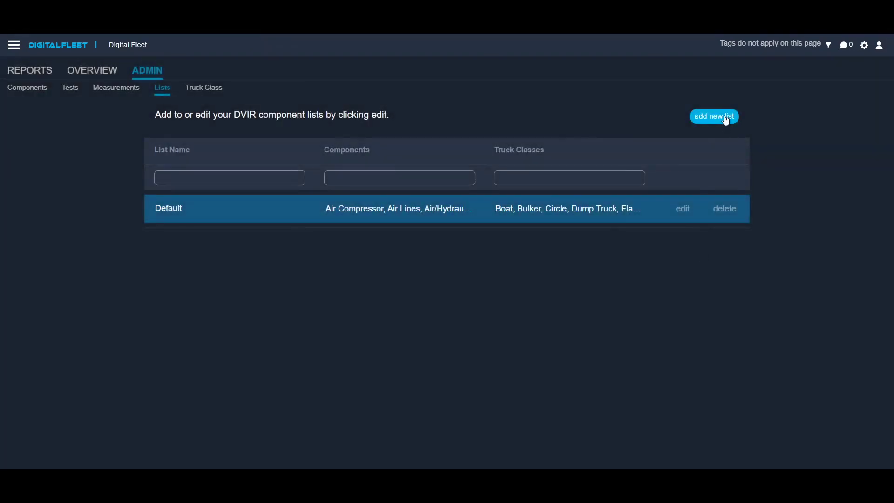
left_click(725, 120)
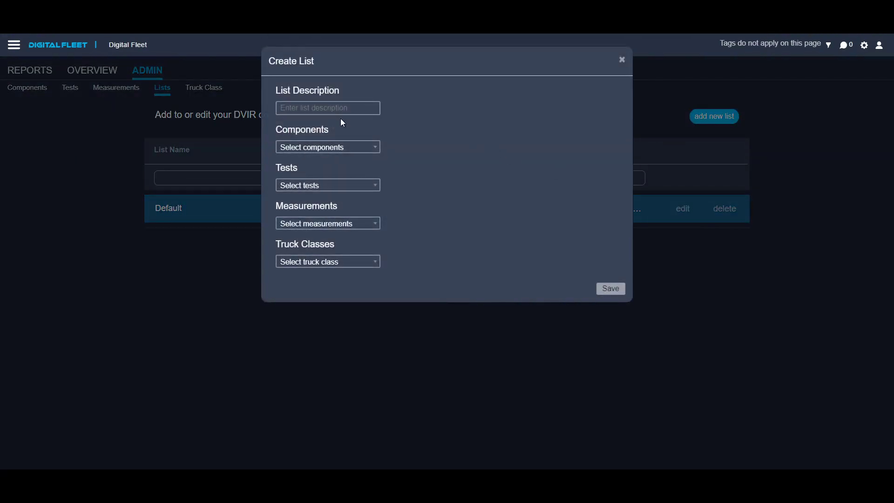
type("S")
type("E")
key("BackSpace")
type("ervice Vehicles")
Add Battery, Belts and Hoses, Brake Accessories and Body as the list's components
left_click(375, 152)
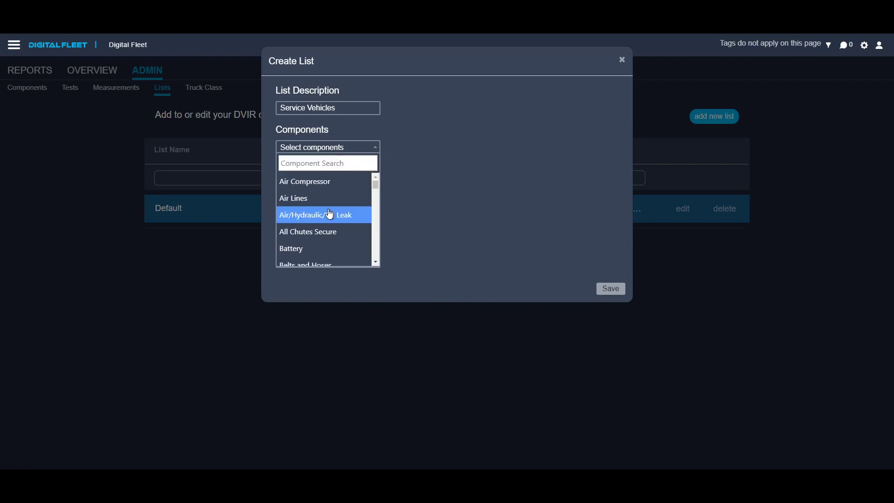
scroll(328, 213, "down", 2)
scroll(322, 206, "down", 1)
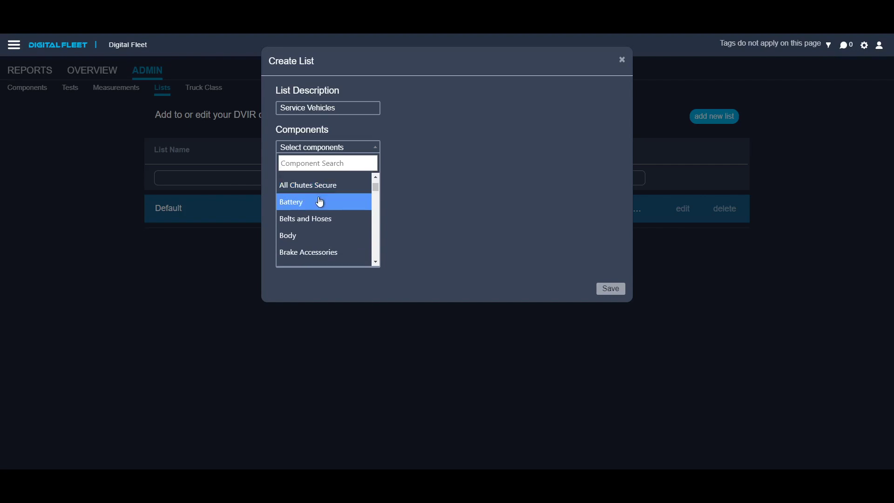
left_click(314, 206)
left_click(312, 222)
left_click(305, 253)
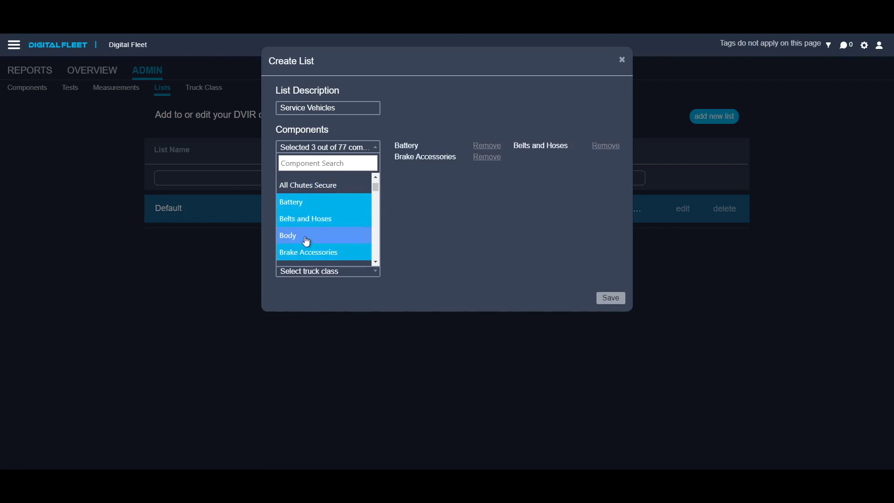
left_click(306, 241)
left_click(475, 119)
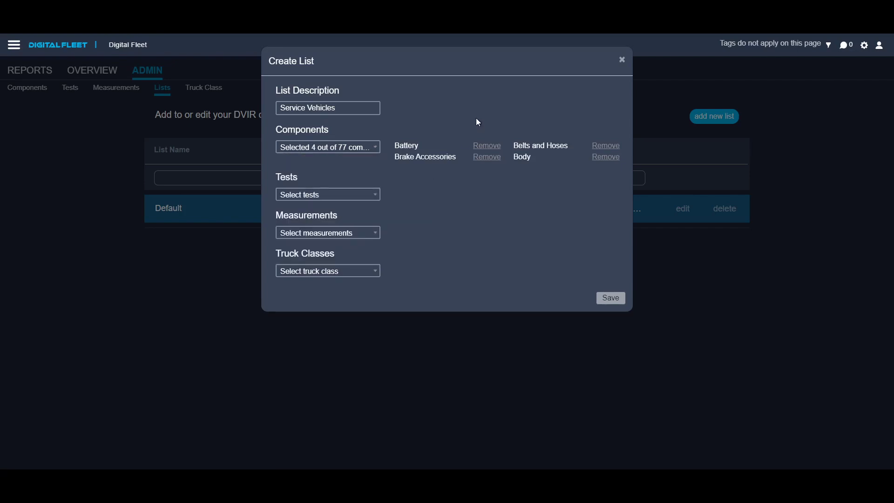
Give Service Vehicles the Brake test and Horn Test
left_click(341, 197)
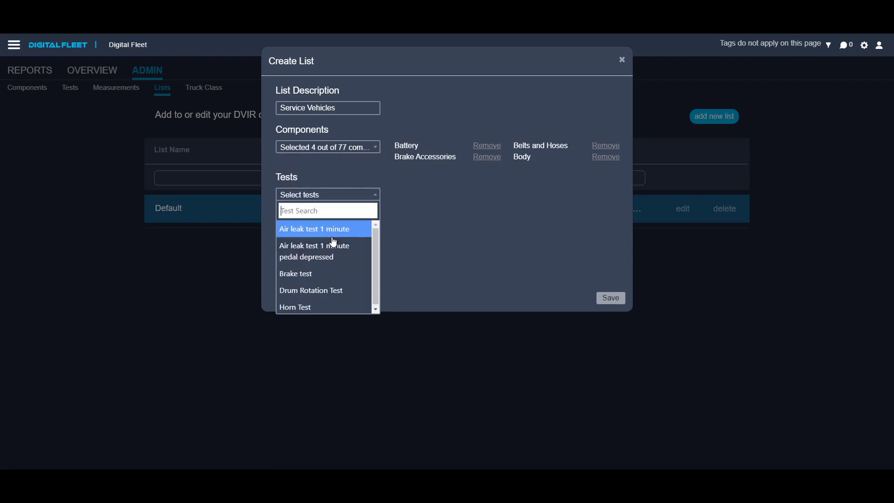
left_click(312, 274)
left_click(308, 308)
left_click(455, 250)
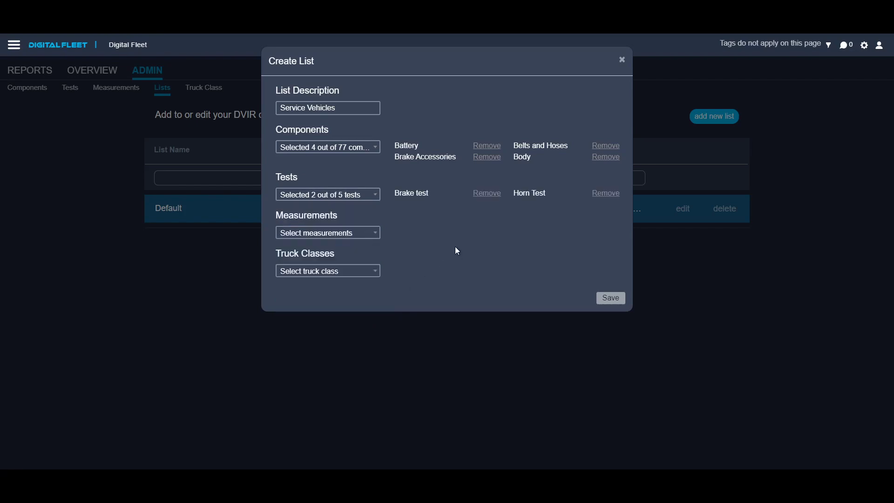
Add all five measurements: Coolant level, both Odometer readings, Oil and tire pressure
left_click(363, 233)
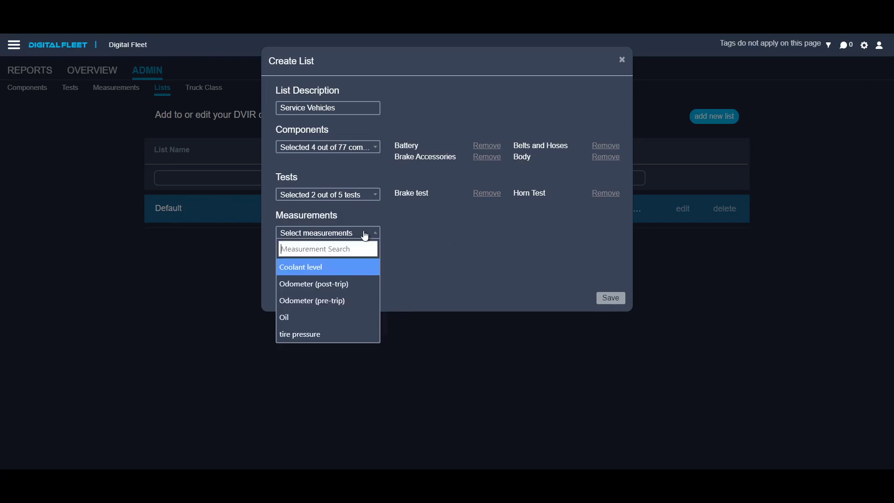
left_click(323, 271)
left_click(319, 284)
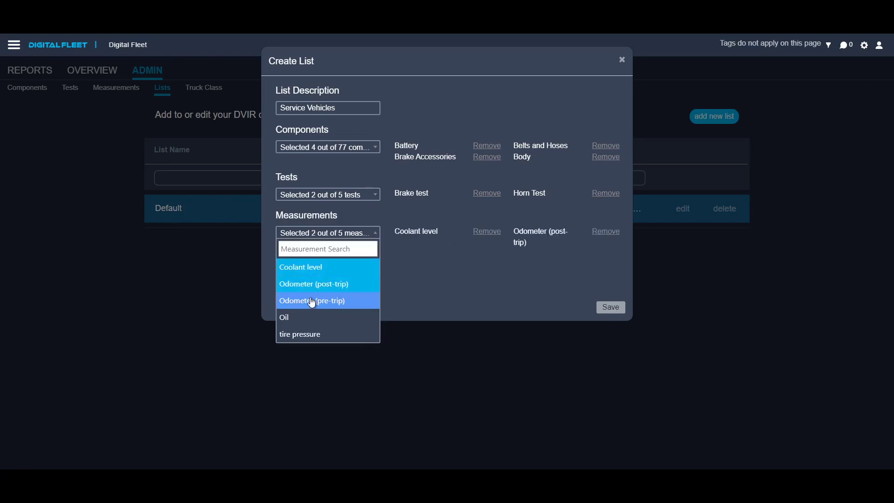
left_click(309, 300)
left_click(301, 316)
left_click(309, 334)
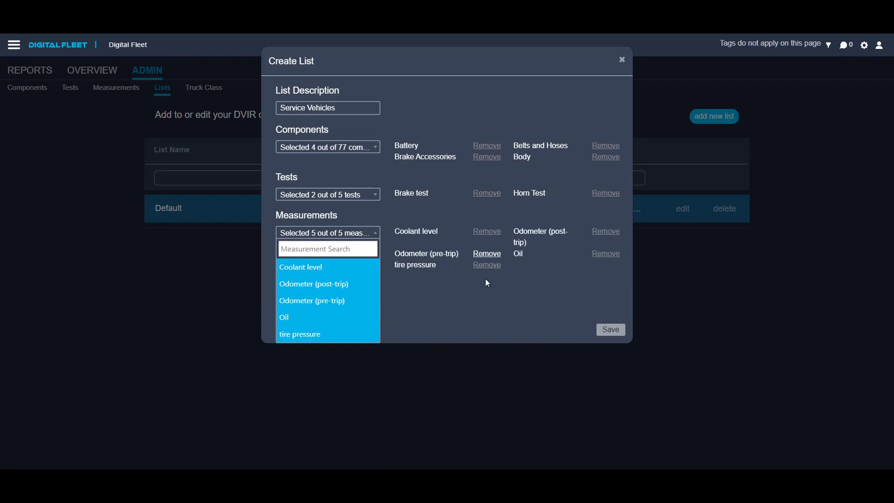
left_click(472, 300)
Assign the Repair Truck and Van classes to Service Vehicles
left_click(367, 303)
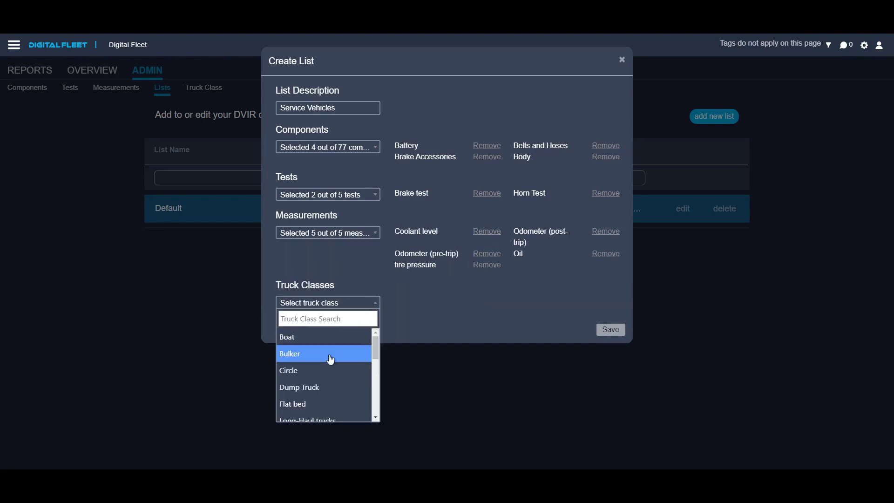
scroll(329, 370, "down", 2)
scroll(325, 372, "down", 1)
scroll(325, 370, "down", 1)
scroll(325, 371, "down", 1)
scroll(324, 366, "up", 1)
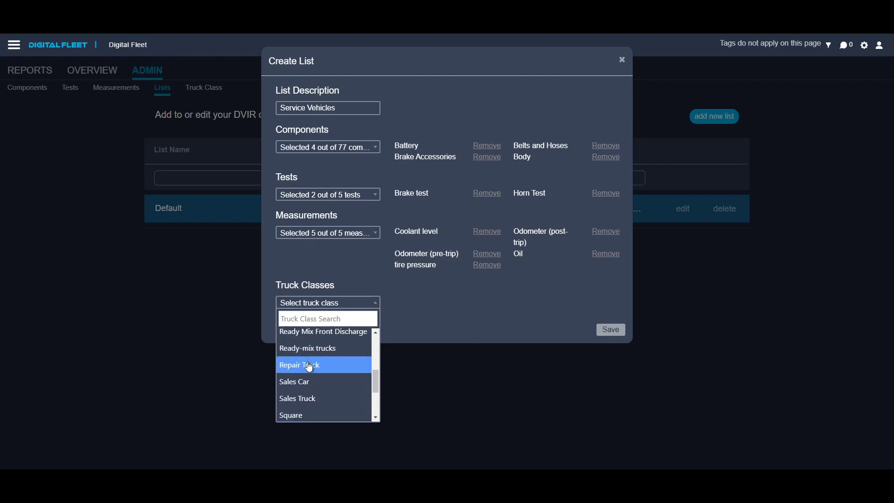
left_click(311, 365)
scroll(328, 369, "down", 2)
scroll(300, 408, "down", 1)
left_click(294, 414)
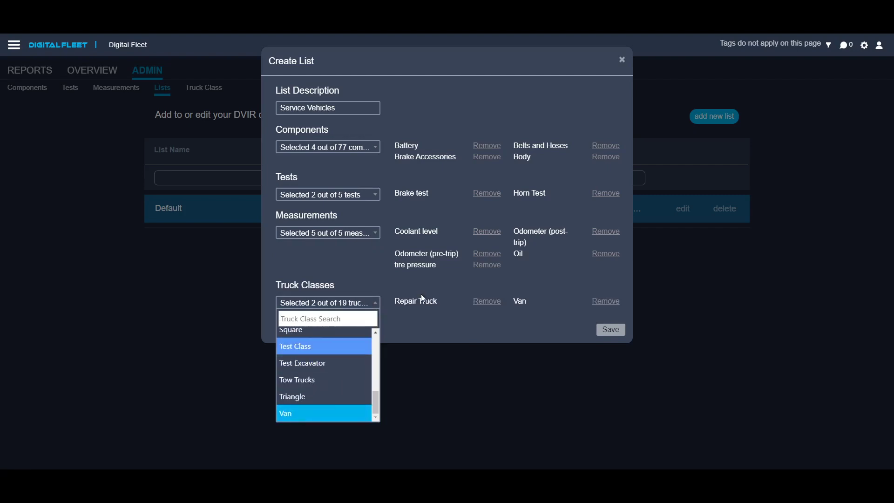
left_click(428, 326)
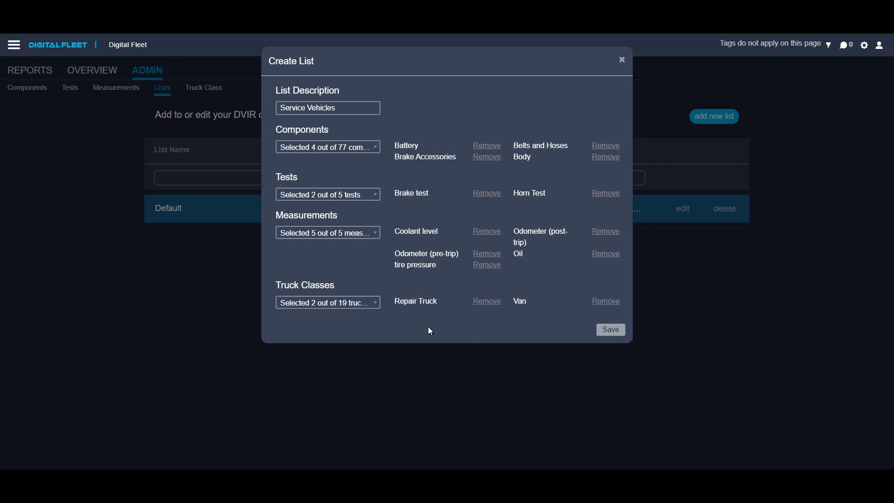
left_click(609, 331)
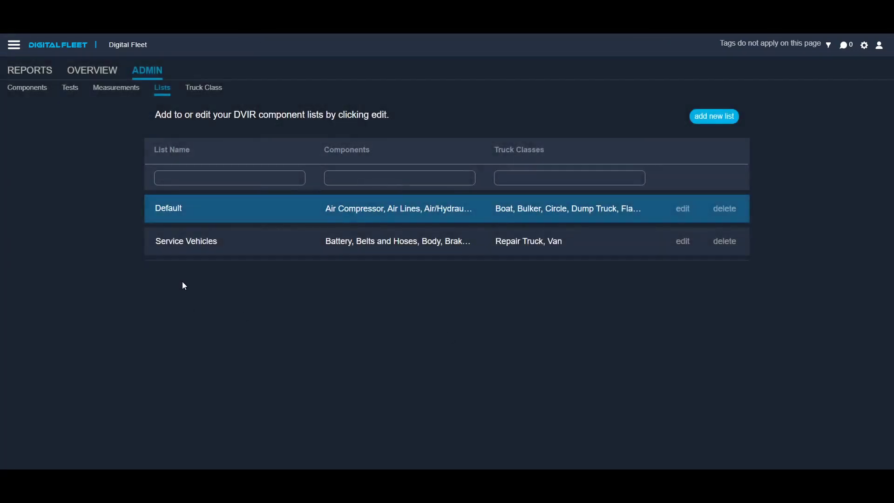
left_click(264, 241)
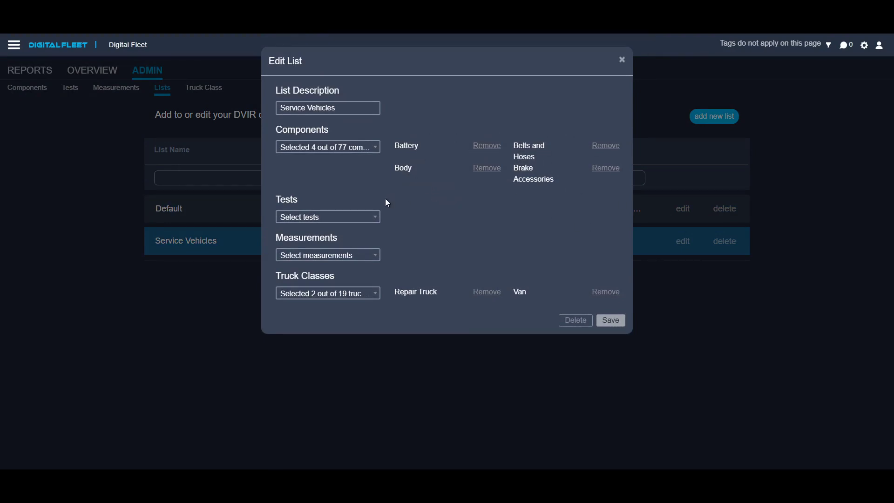
left_click(64, 173)
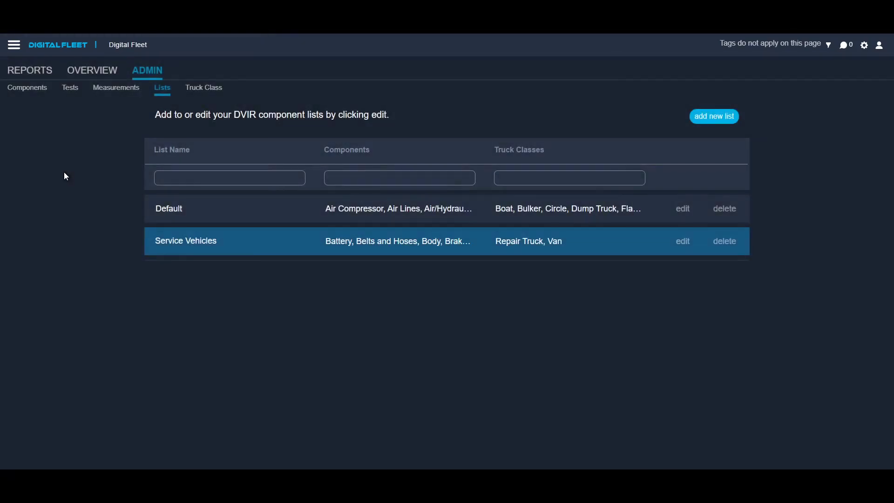
View the truck class assignments showing Repair Truck and Van on Service Vehicles
left_click(208, 93)
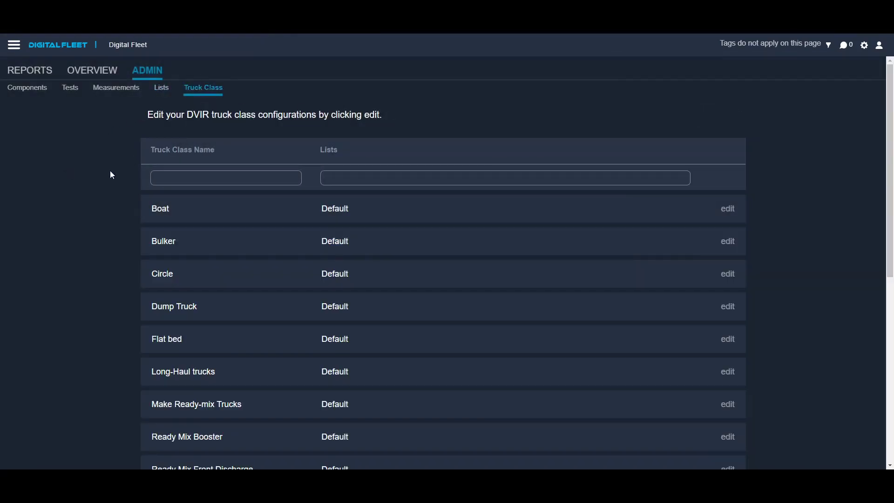
scroll(84, 237, "down", 5)
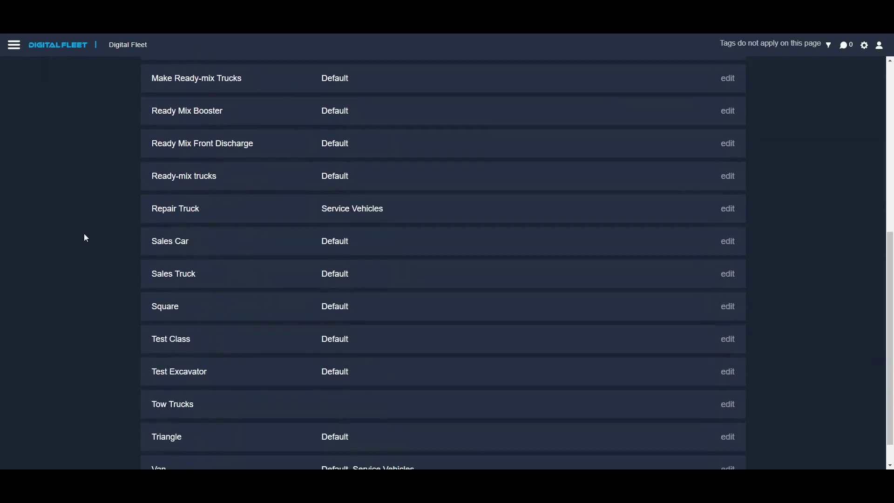